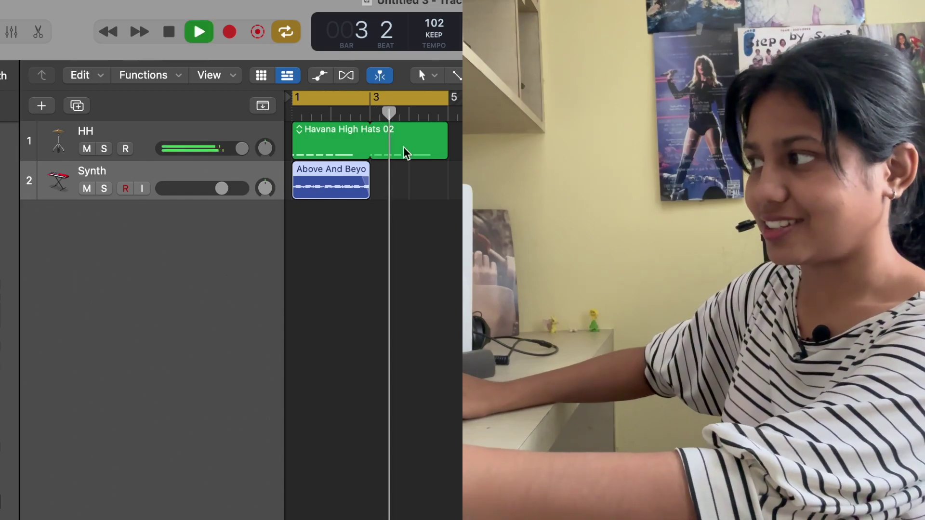
- Stop playback and insert FabFilter Pro-Q 3 on the HH track ahead of its Channel EQ
key(space)
click(311, 112)
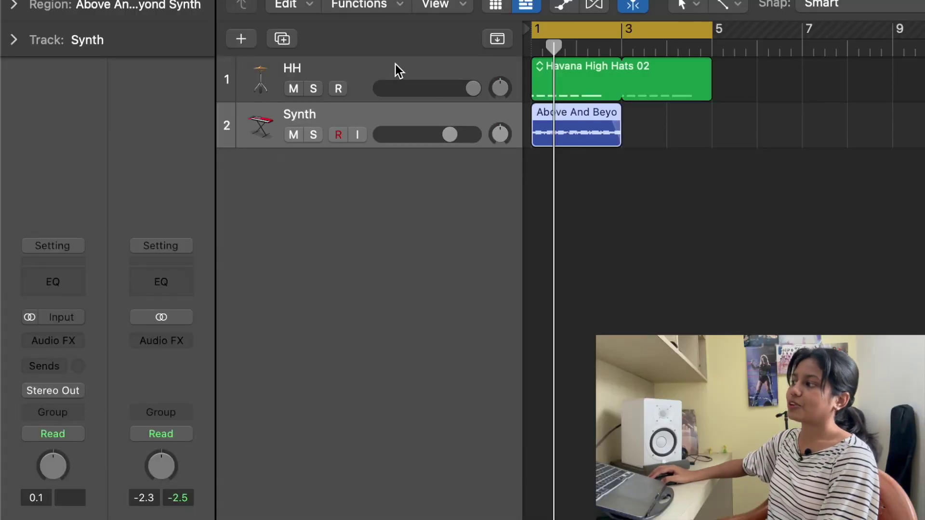
click(383, 73)
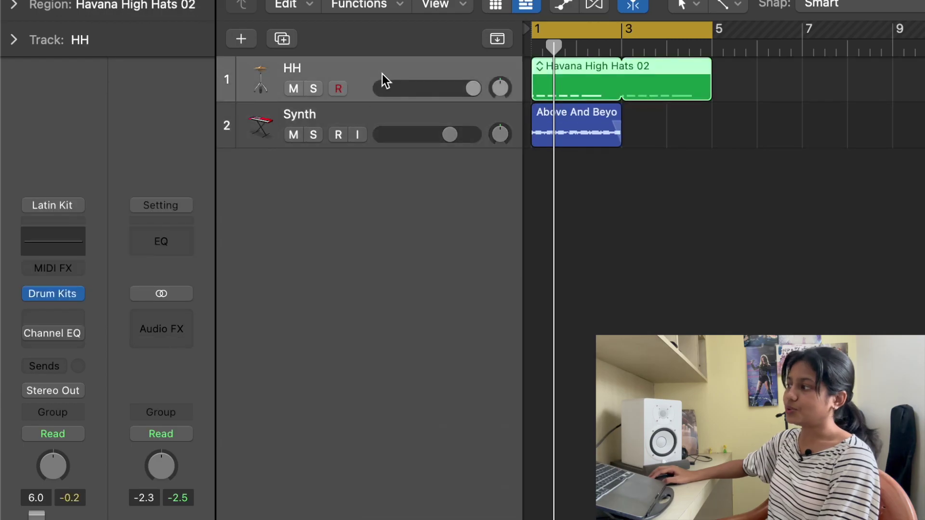
click(52, 345)
mouse_move(76, 512)
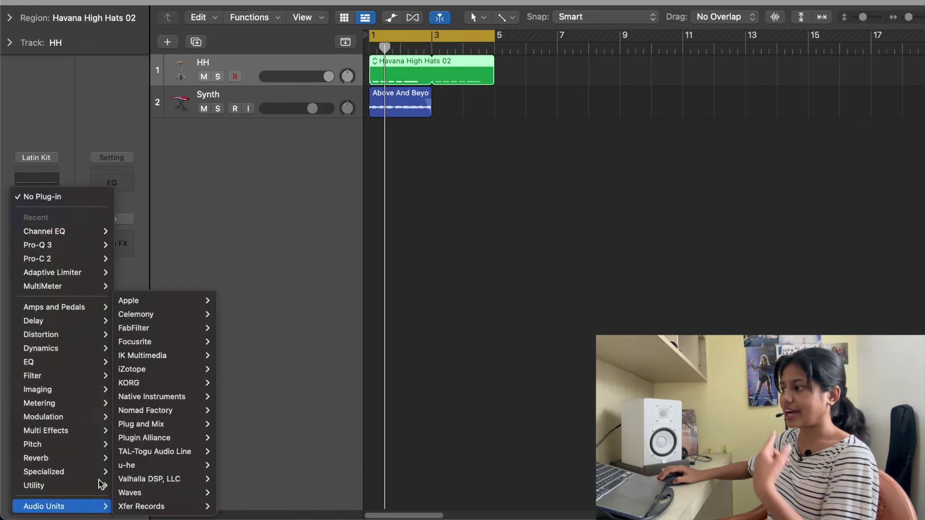
mouse_move(145, 328)
mouse_move(268, 412)
click(297, 414)
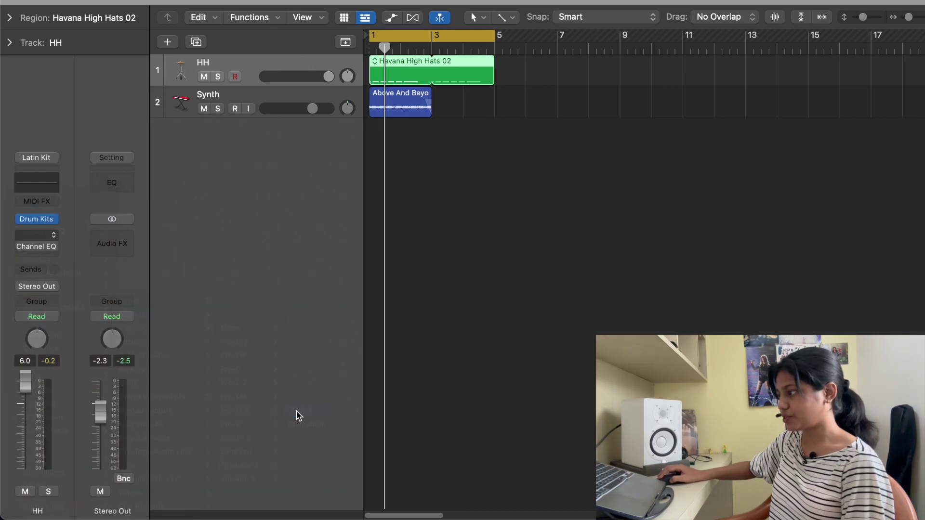
click(306, 96)
- Insert a stereo Pro-Q 3 on the Synth track and close its plug-in window
click(286, 97)
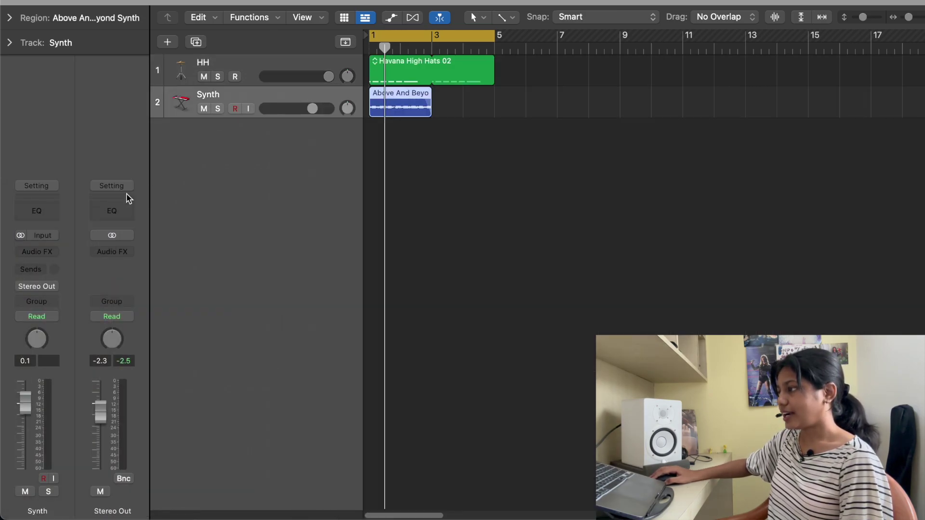
click(52, 252)
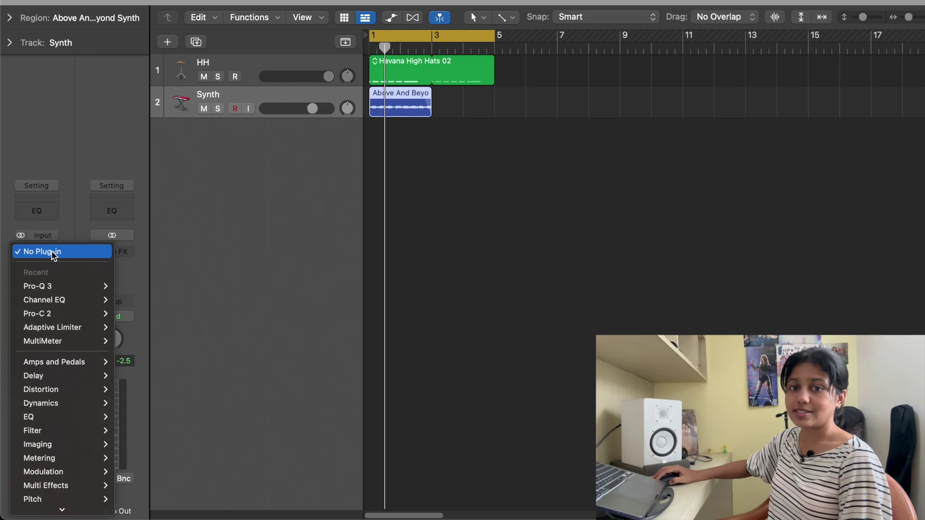
mouse_move(97, 286)
click(129, 287)
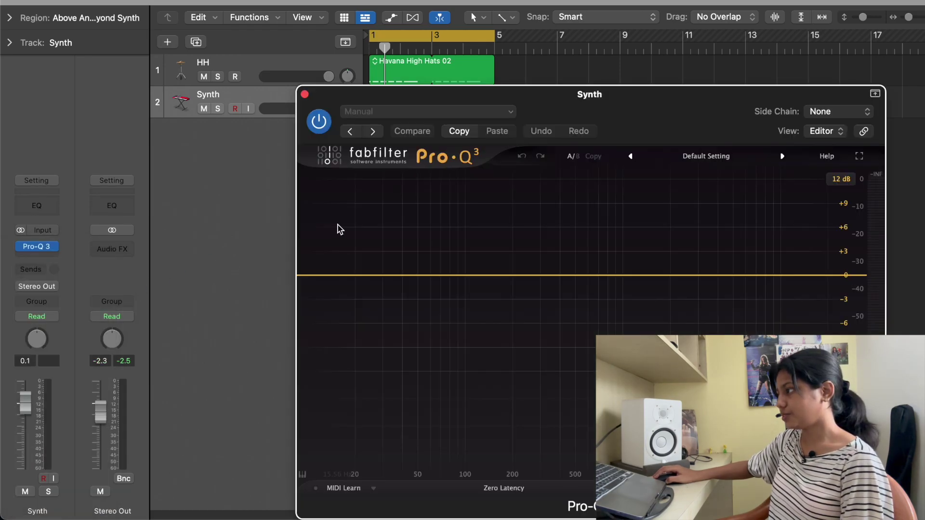
click(208, 139)
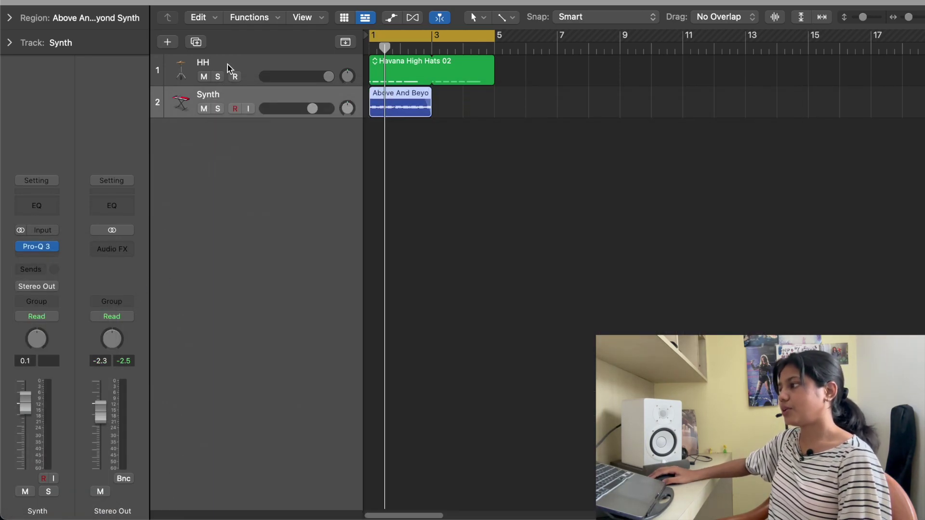
- Mute the Synth track and open the Pro-Q 3 of the HH track
click(227, 64)
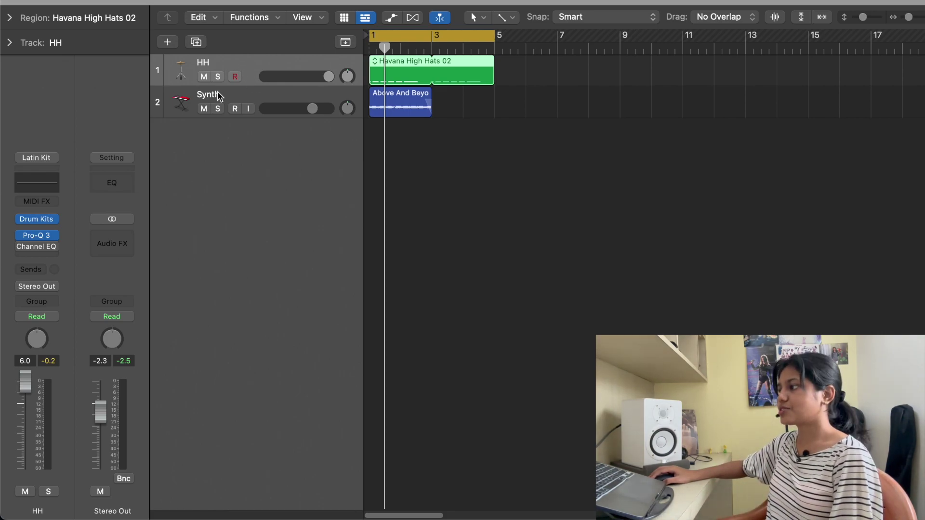
click(204, 109)
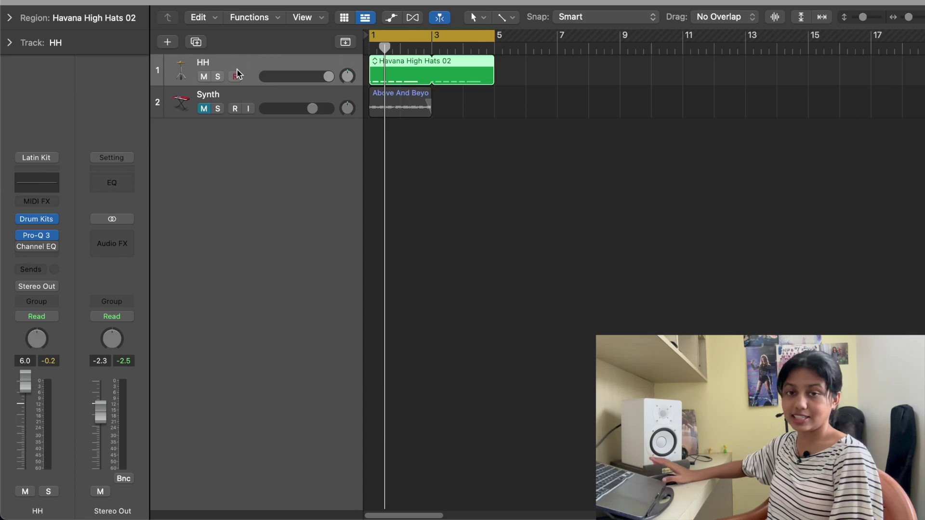
click(36, 236)
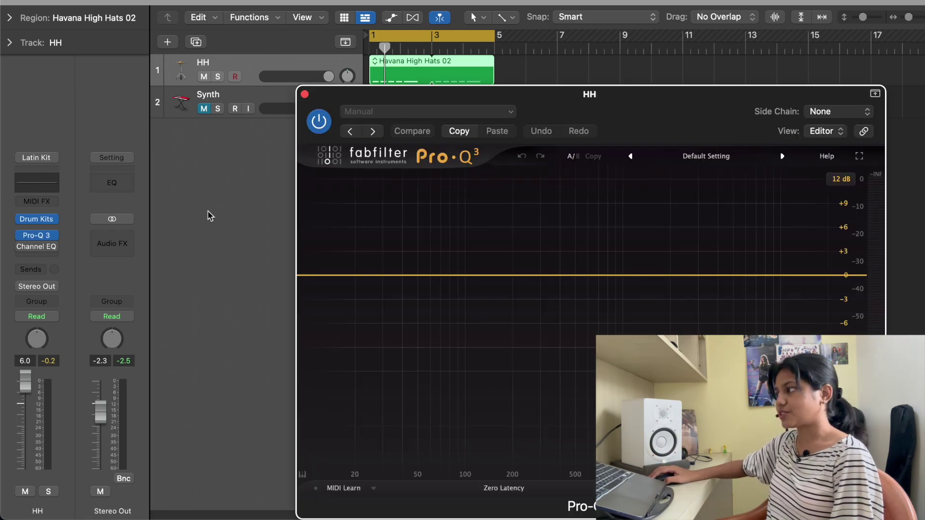
drag(694, 124, 591, 104)
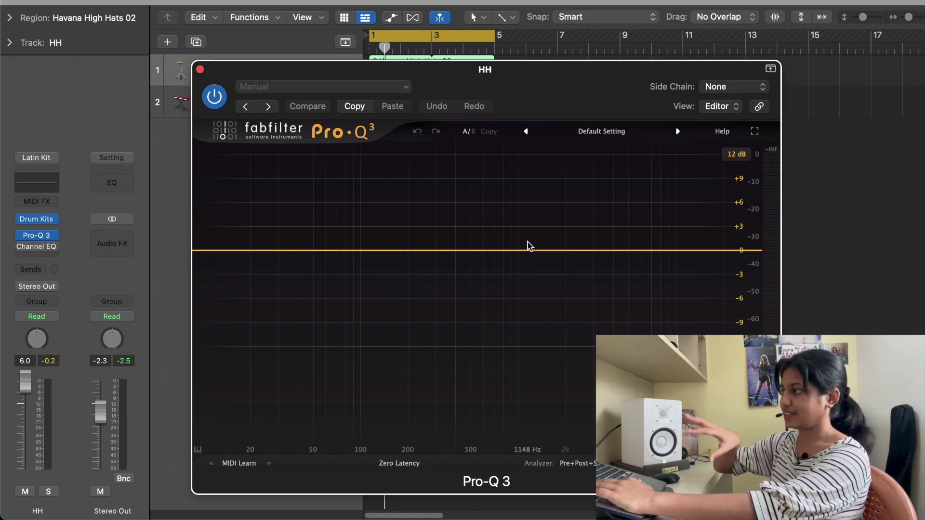
- Play the hi-hats on their own and add a bell cut of about -9.4 dB at about 4457 Hz in Pro-Q 3
key(space)
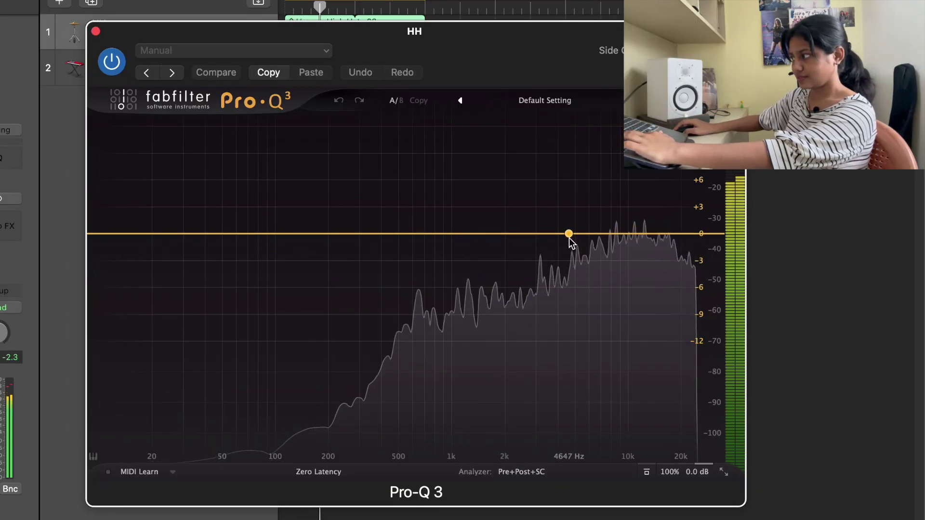
key(space)
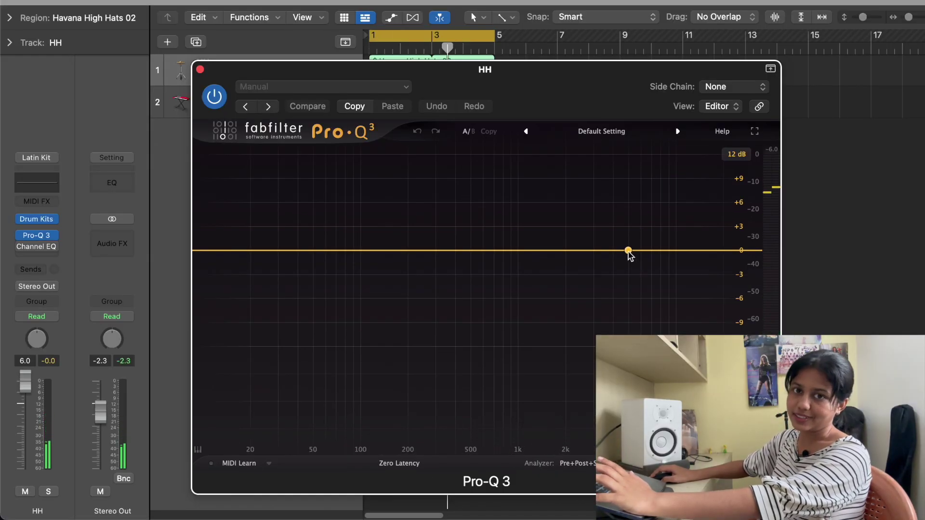
drag(621, 251, 621, 275)
key(space)
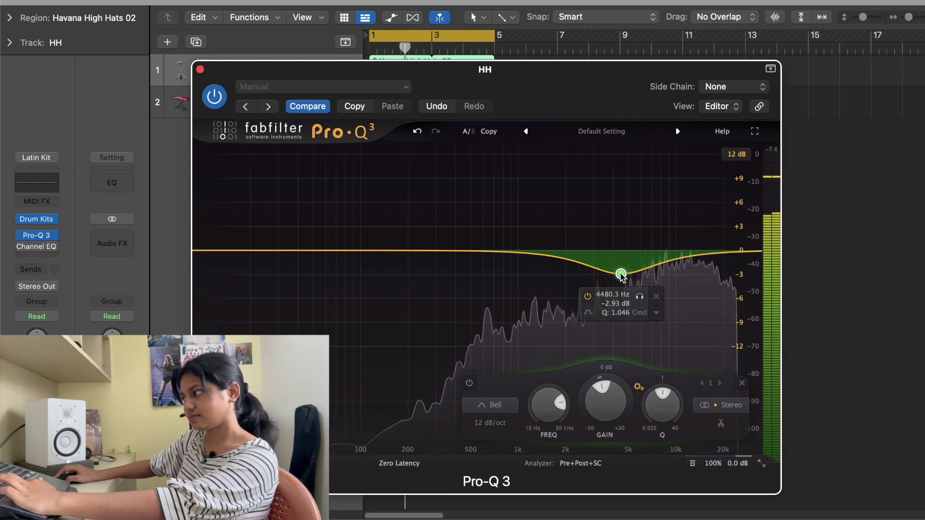
drag(621, 275, 621, 328)
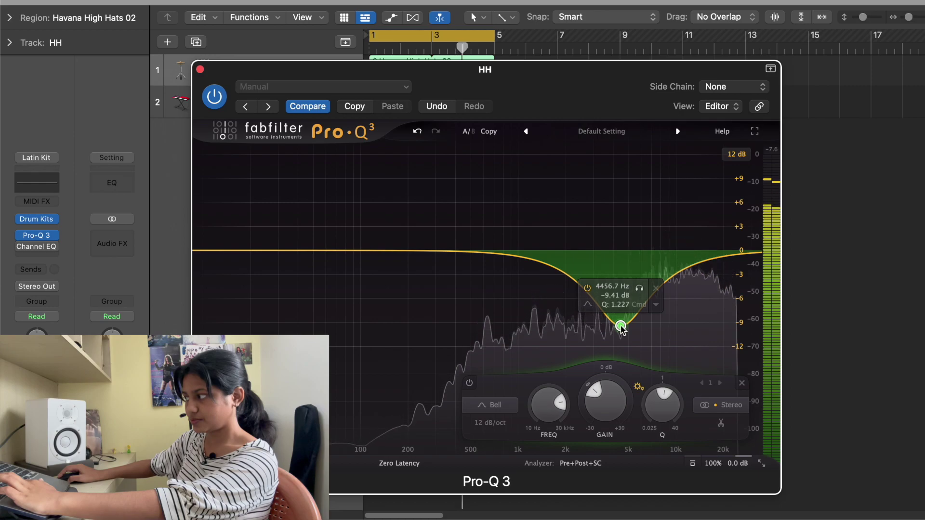
- Compare the hi-hats with the static cut disabled and enabled, and stop playback
click(587, 288)
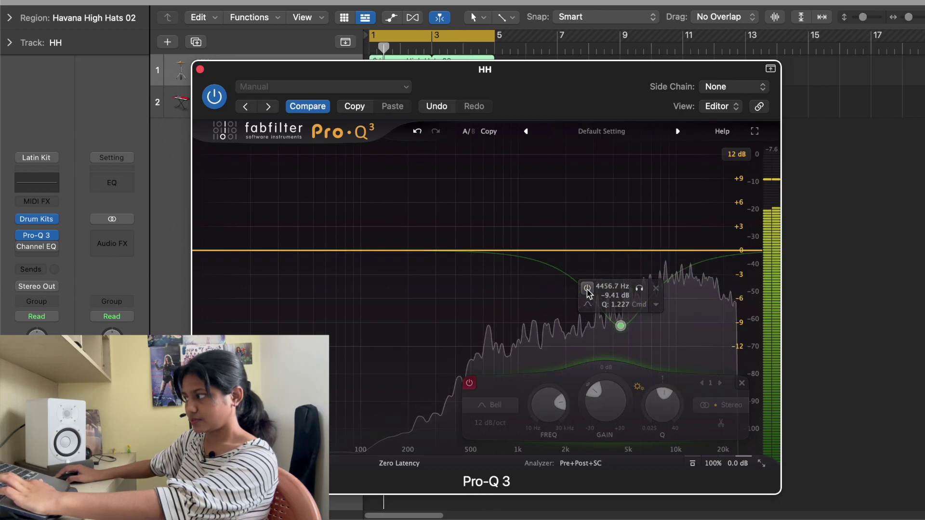
click(587, 289)
key(space)
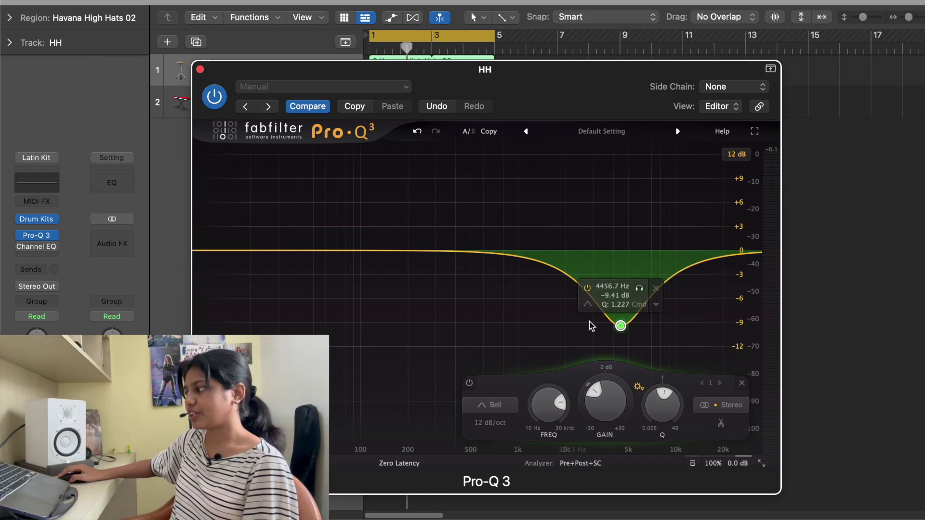
- Adjust the bell band to about -6.4 dB at about 4589 Hz and make it dynamic
drag(619, 327, 623, 303)
right_click(623, 304)
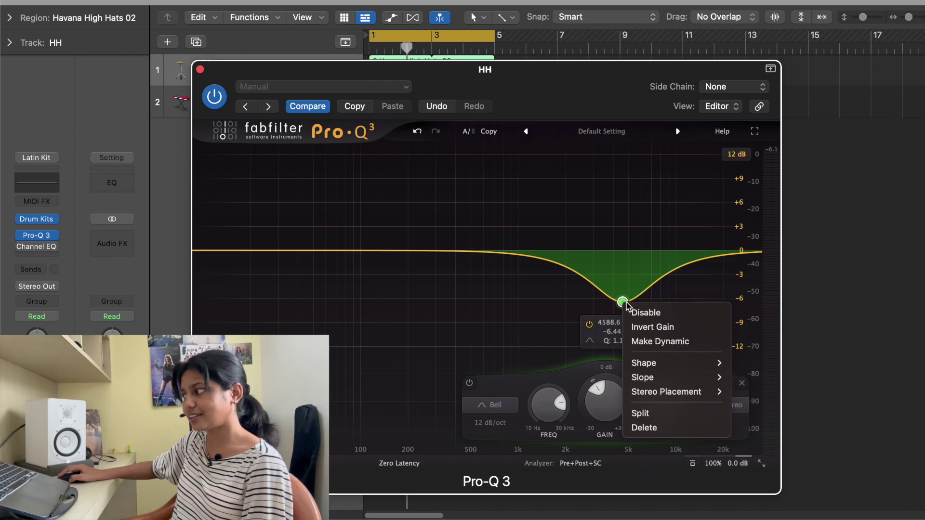
click(637, 345)
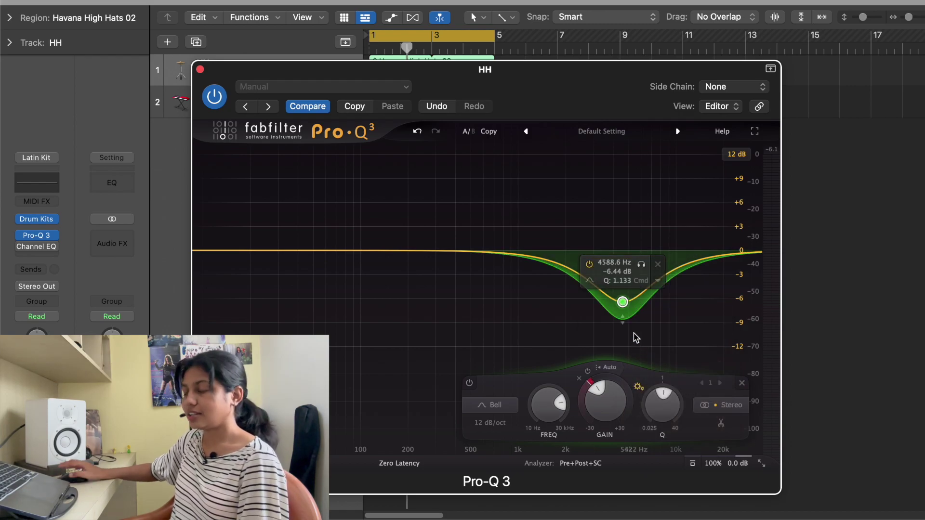
- Play the hi-hats while bypassing and re-enabling the dynamic band to compare the sound, and stop playback
key(space)
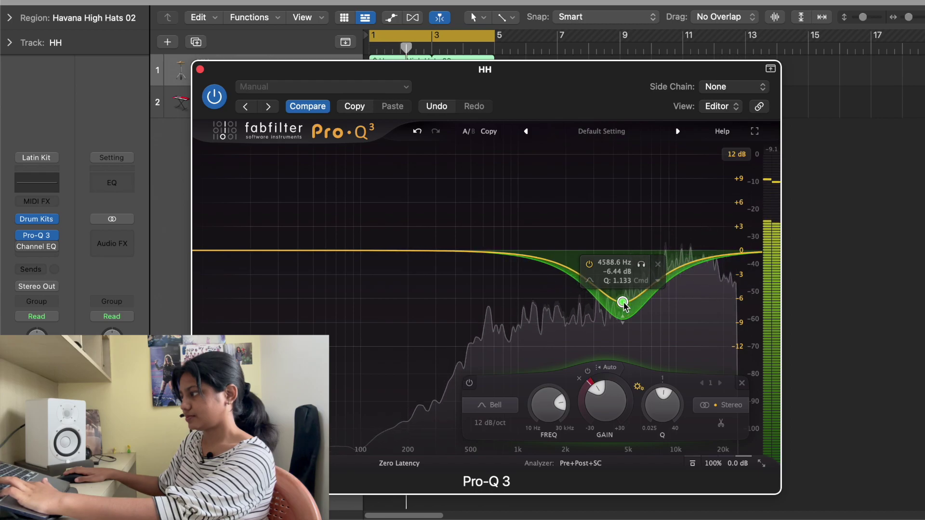
click(589, 264)
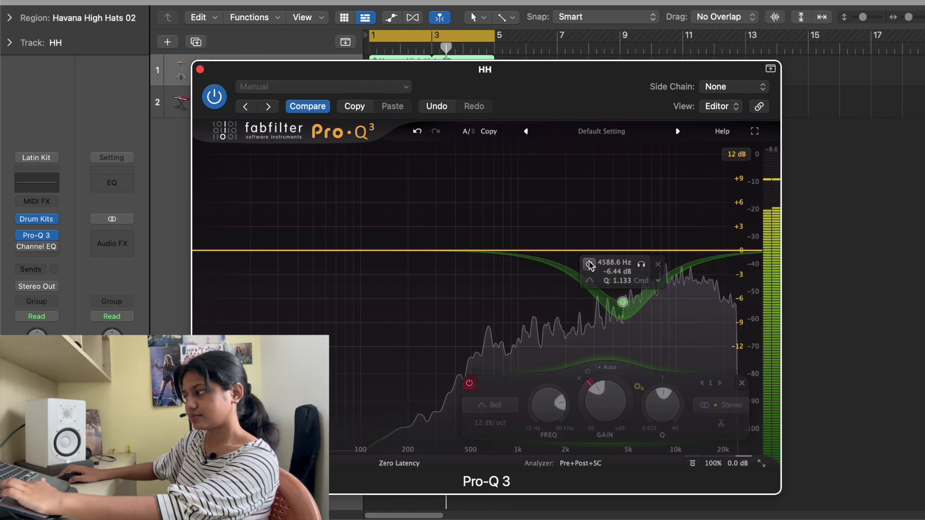
click(588, 264)
click(589, 264)
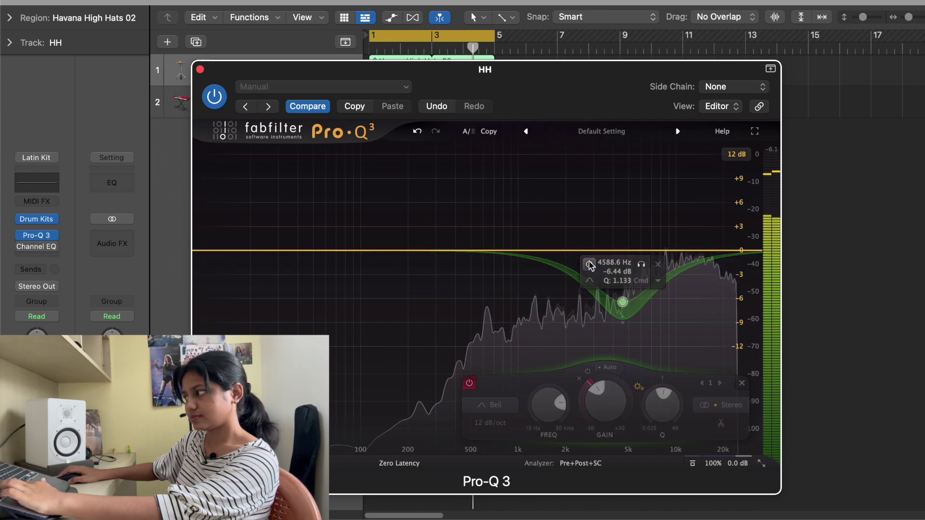
click(589, 264)
key(space)
- Replace the HH track's Pro-Q 3 with a fresh stereo instance, close its window and unmute the Synth track
drag(578, 113, 569, 260)
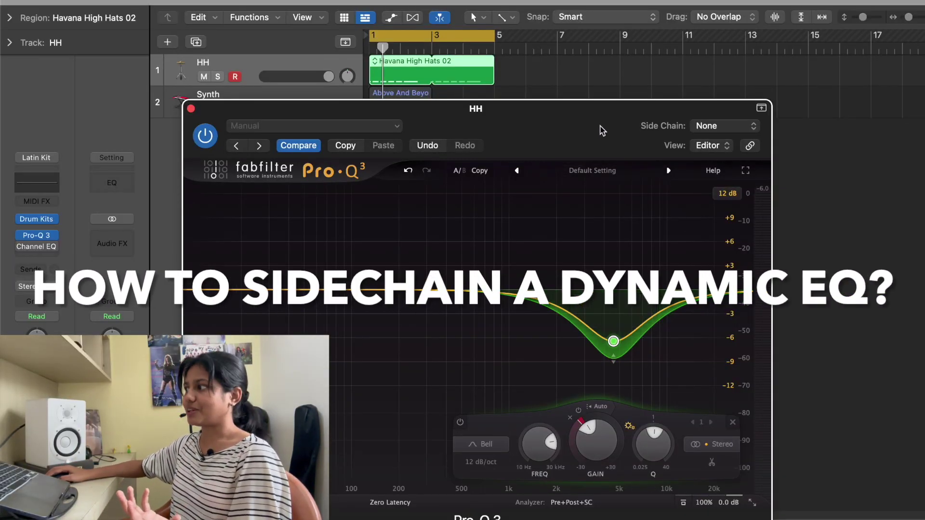
drag(602, 131, 597, 200)
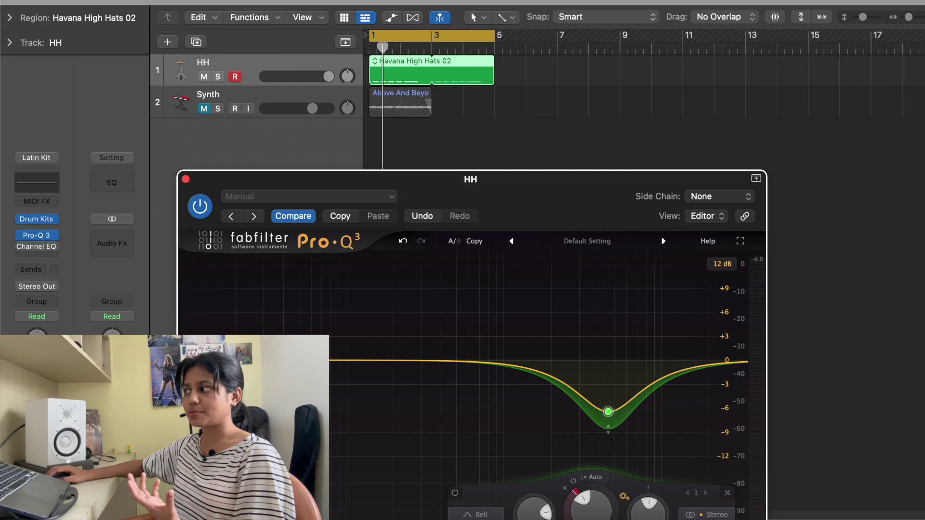
mouse_move(584, 386)
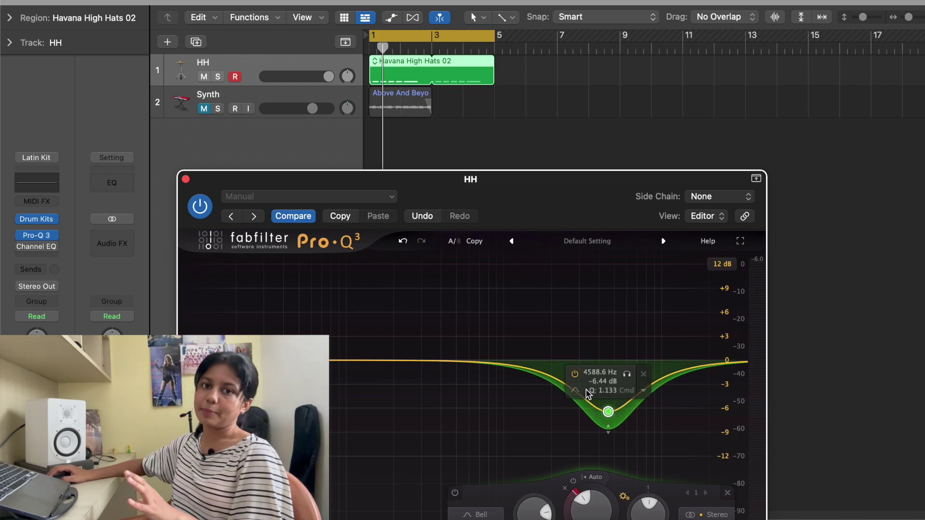
click(185, 179)
click(53, 239)
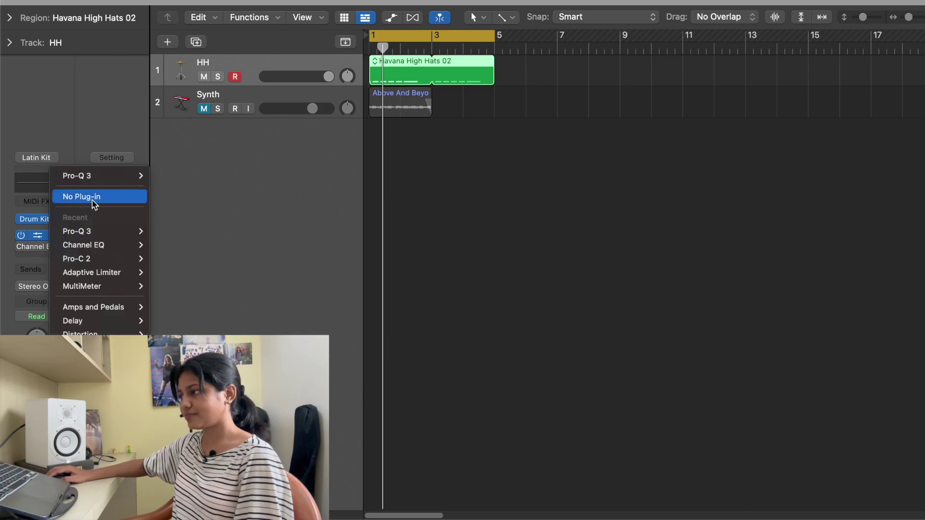
click(91, 202)
click(57, 237)
mouse_move(68, 268)
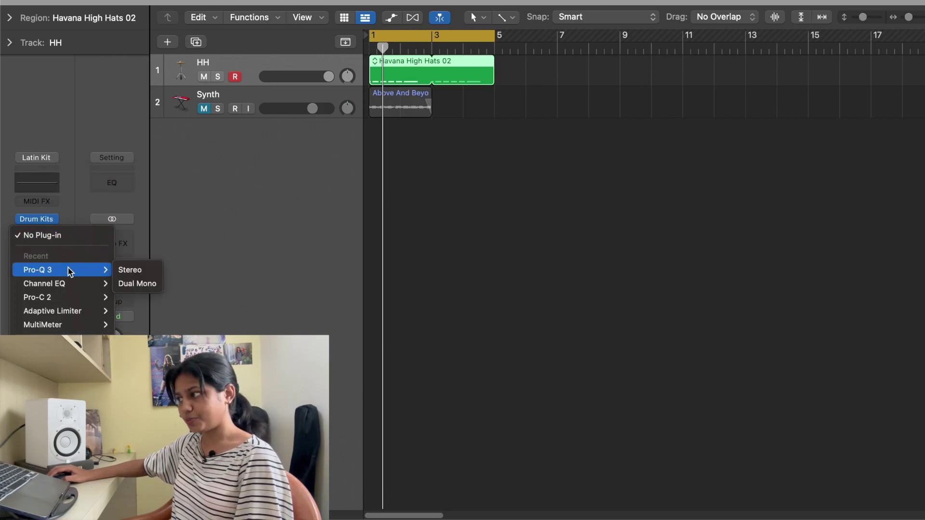
click(129, 268)
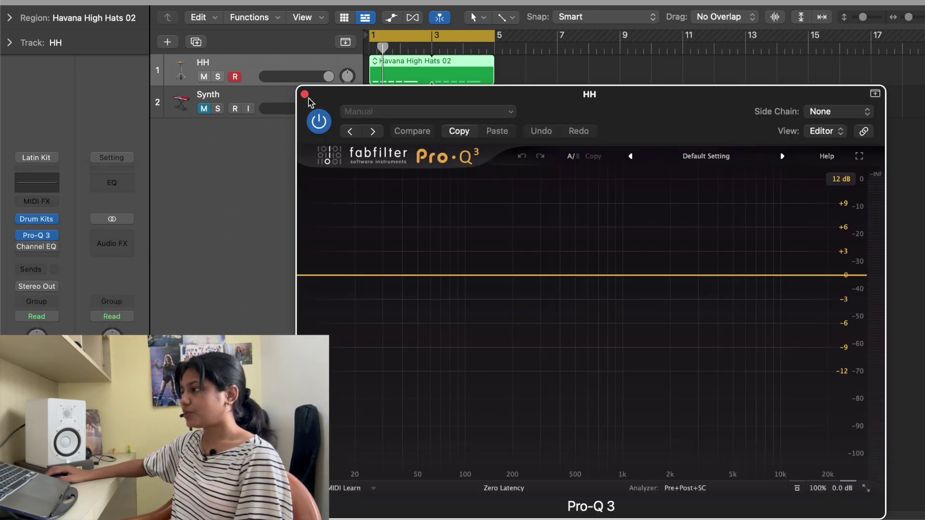
click(304, 94)
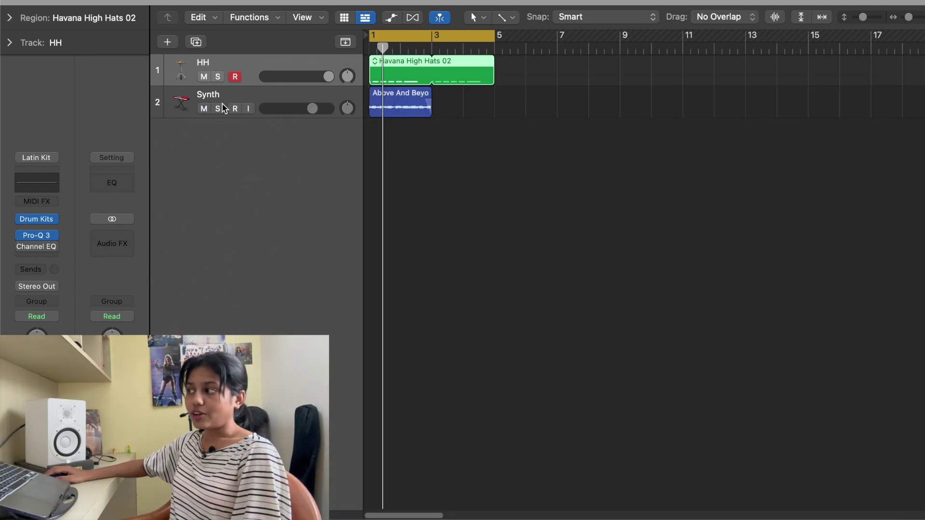
- Open the new Pro-Q 3 on the HH track and play the loop to examine the hi-hats' frequency spectrum
click(233, 92)
click(227, 66)
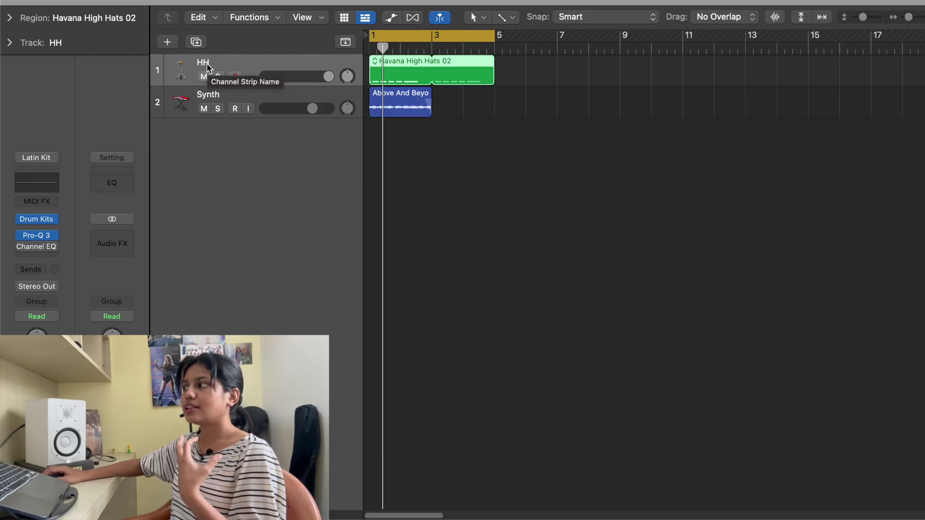
click(42, 235)
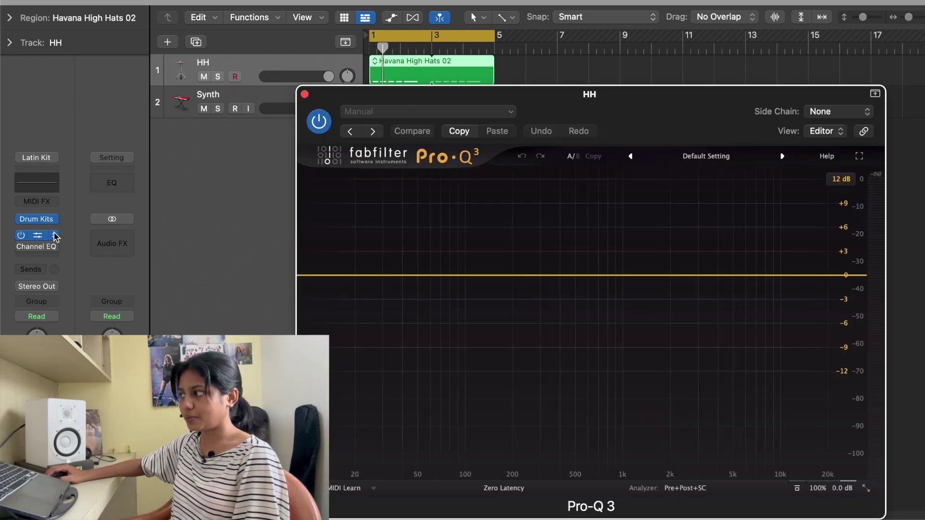
drag(590, 117, 569, 106)
click(260, 99)
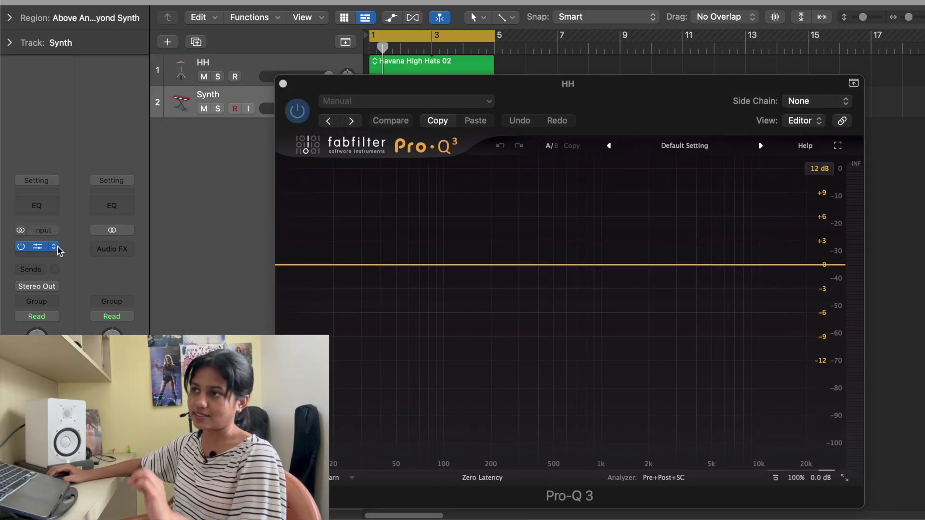
click(236, 65)
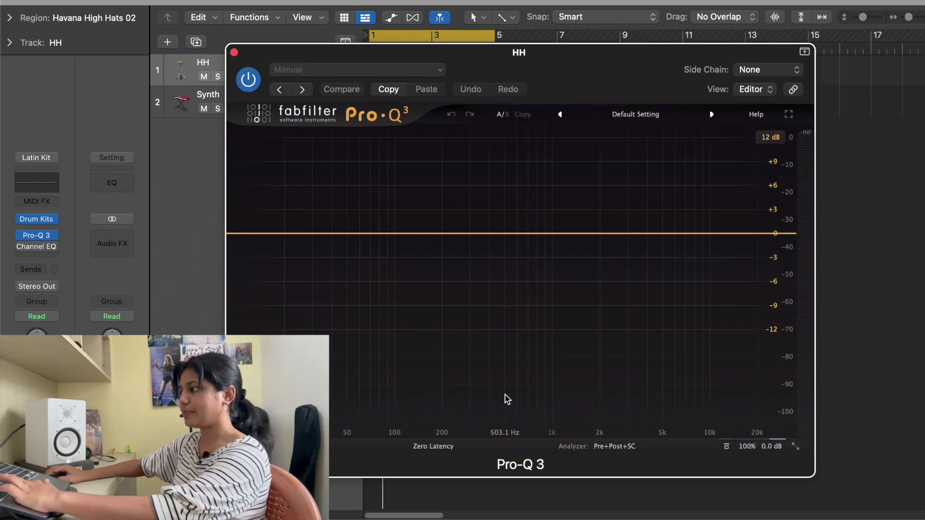
key(space)
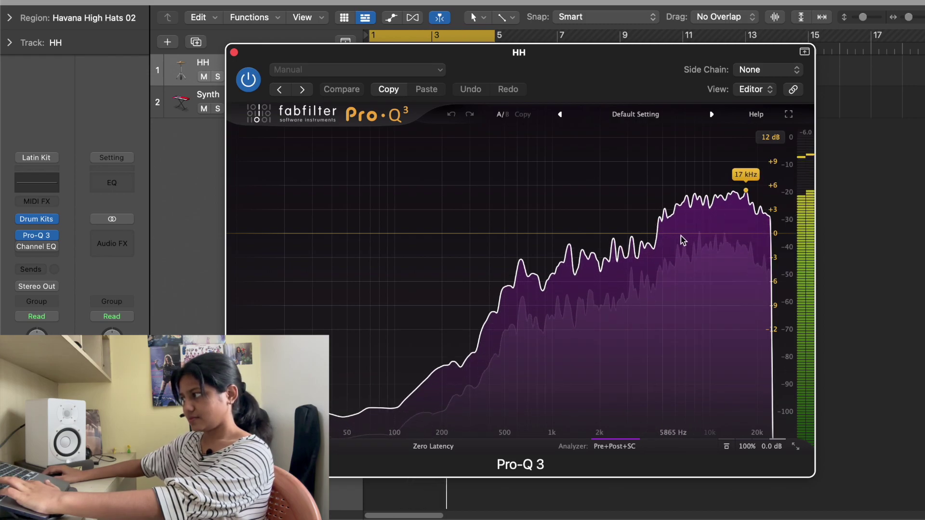
- Show the Synth track's spectrum in the analyzer and play the loop to compare its frequencies with the hi-hats
mouse_move(587, 76)
mouse_down()
mouse_move(596, 144)
mouse_move(605, 110)
mouse_move(588, 77)
mouse_up()
mouse_move(615, 444)
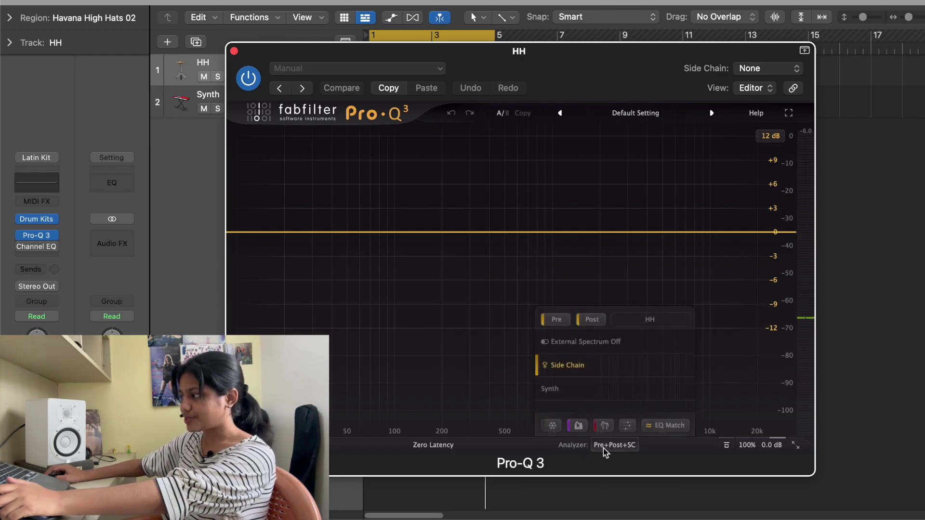
click(577, 392)
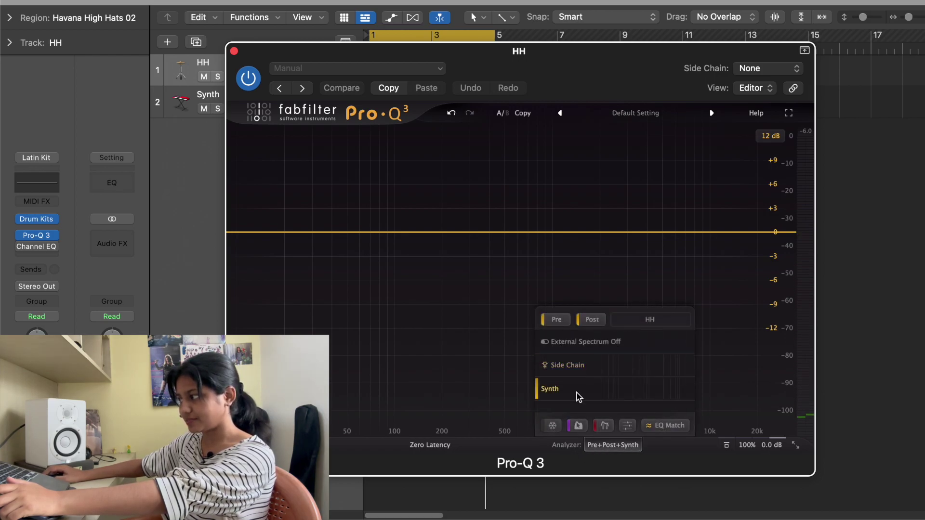
key(space)
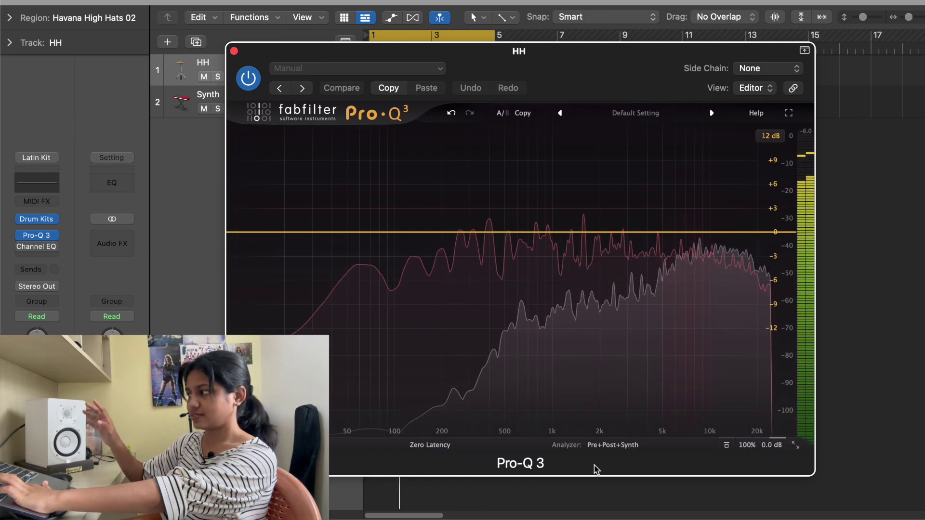
key(space)
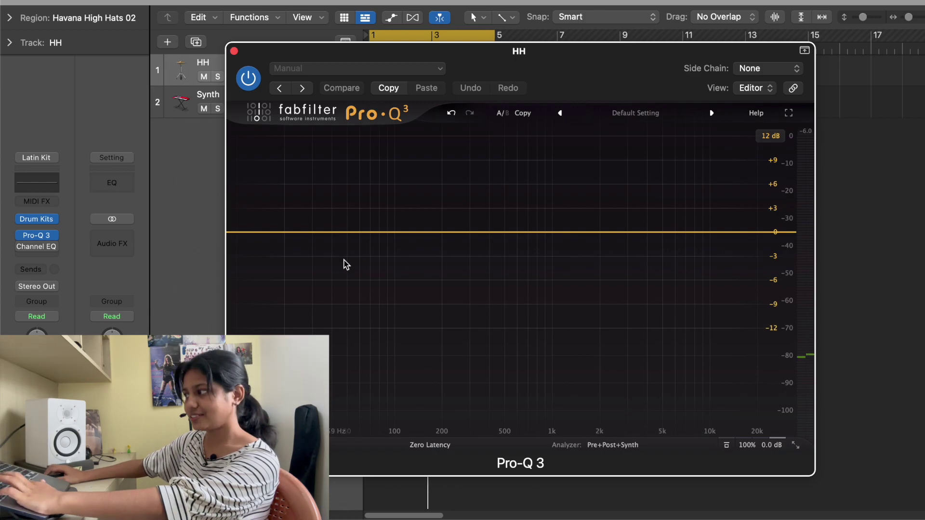
key(space)
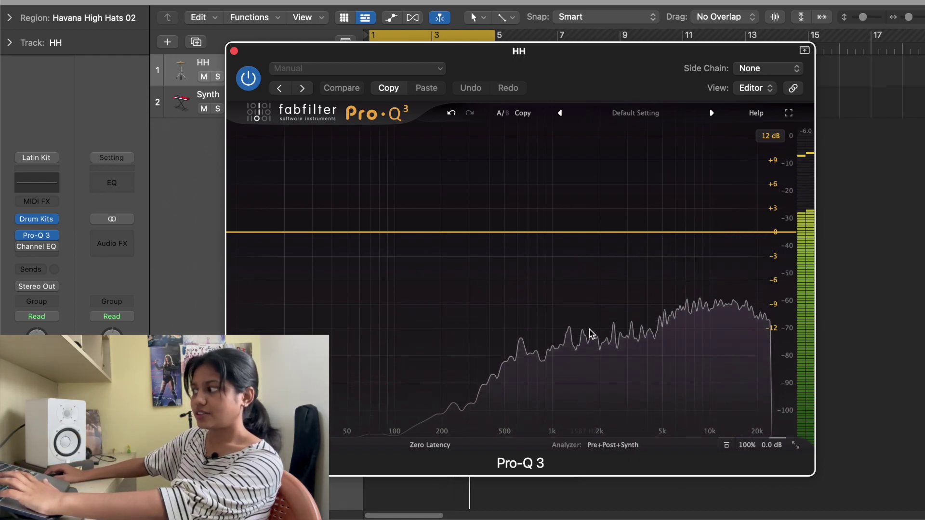
- Move the plug-in window clear of the regions and reposition the playhead to examine where the hi-hats and Synth overlap
drag(586, 103, 585, 199)
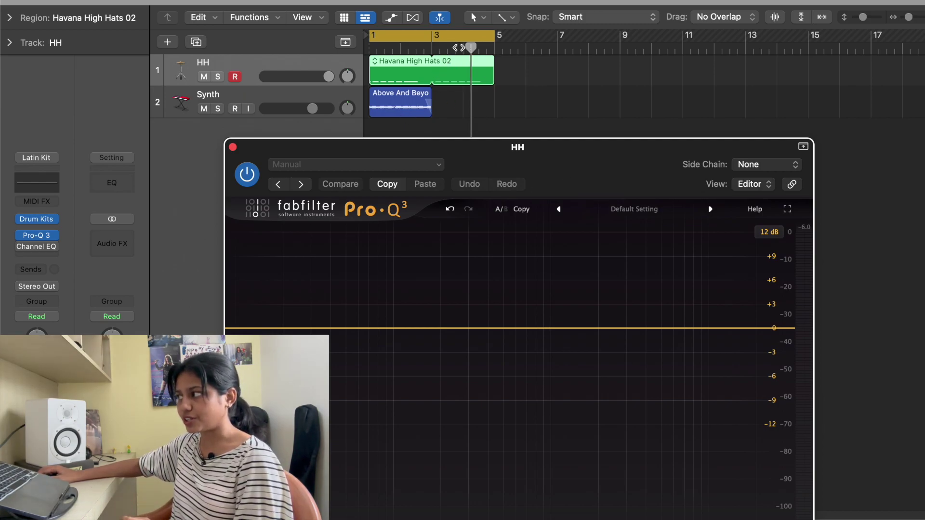
drag(435, 49, 478, 48)
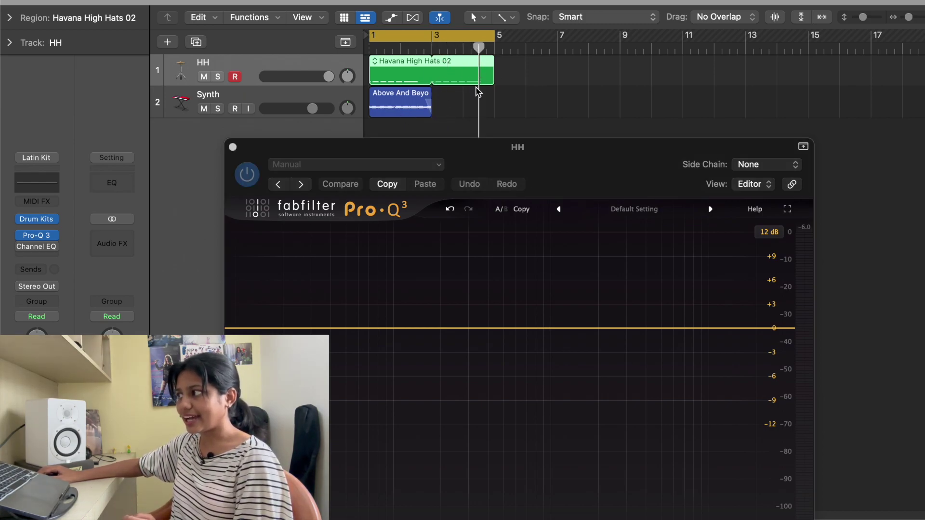
drag(584, 147, 517, 113)
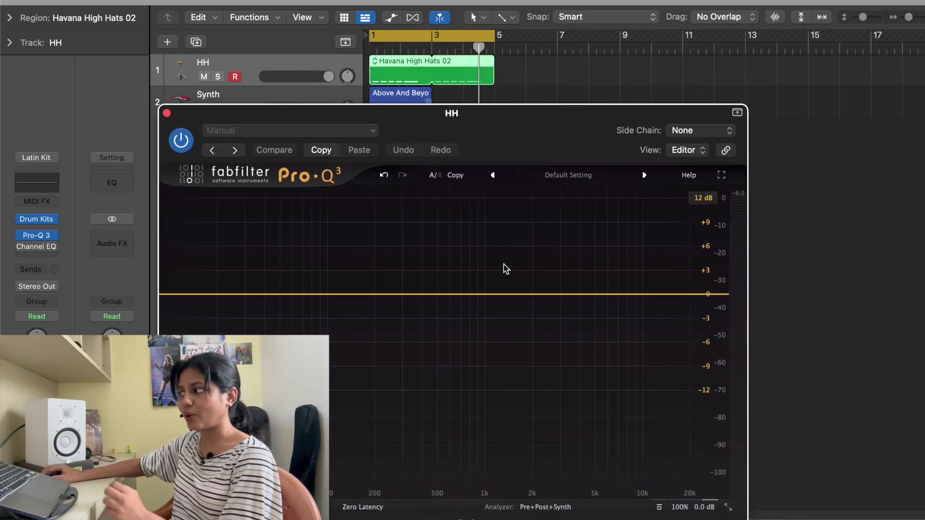
click(434, 46)
key(space)
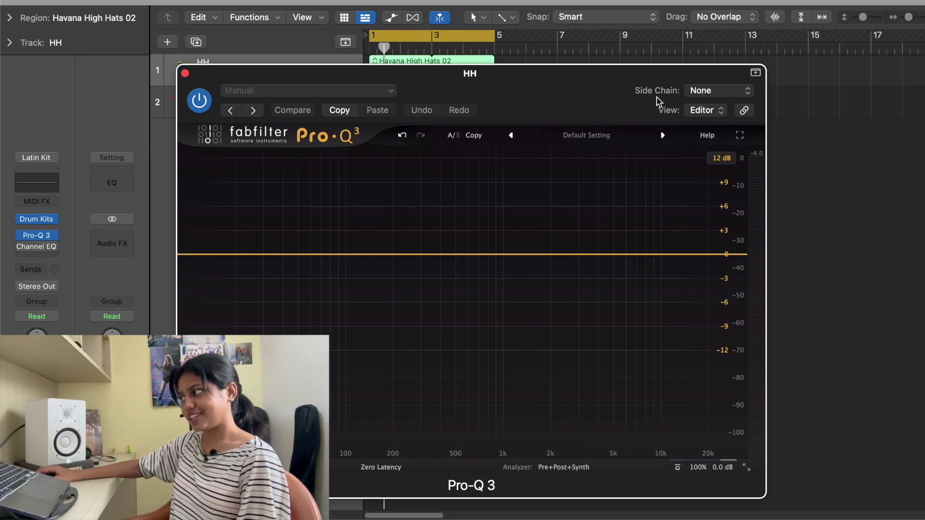
- Set the side chain source of the HH track's Pro-Q 3 to Synth (Audio 1)
click(713, 94)
mouse_move(714, 117)
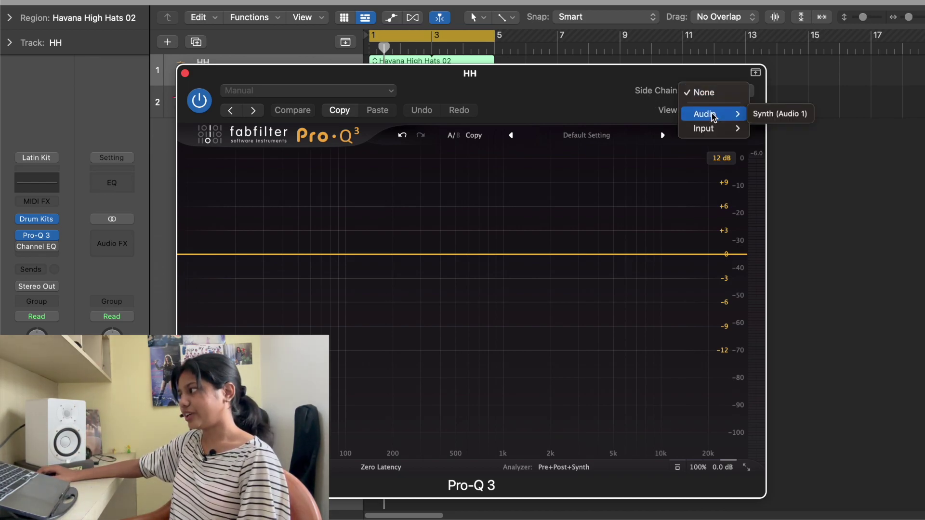
drag(587, 77, 581, 138)
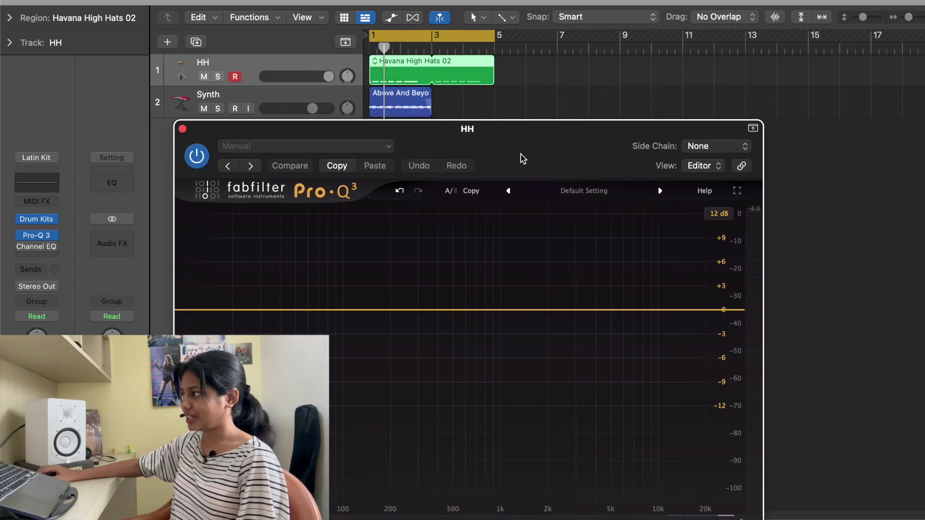
drag(523, 159, 541, 83)
click(717, 77)
mouse_move(718, 98)
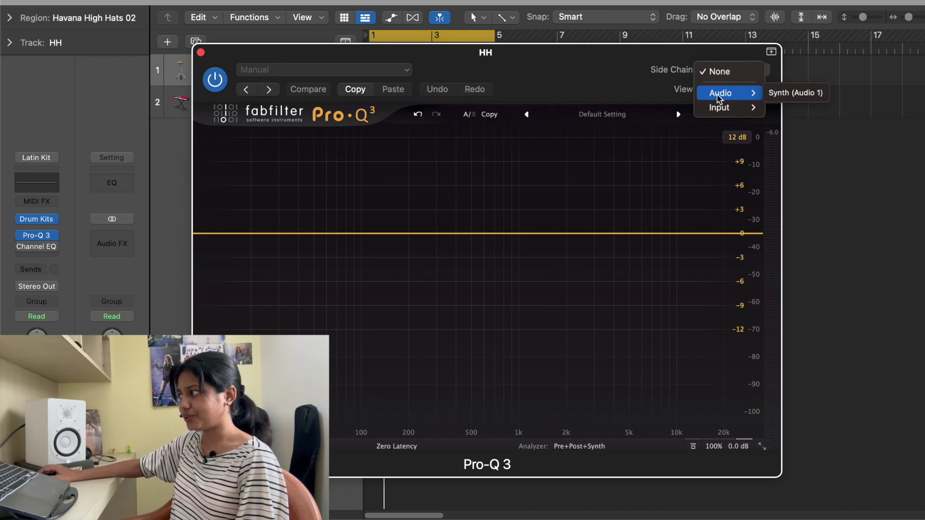
click(779, 95)
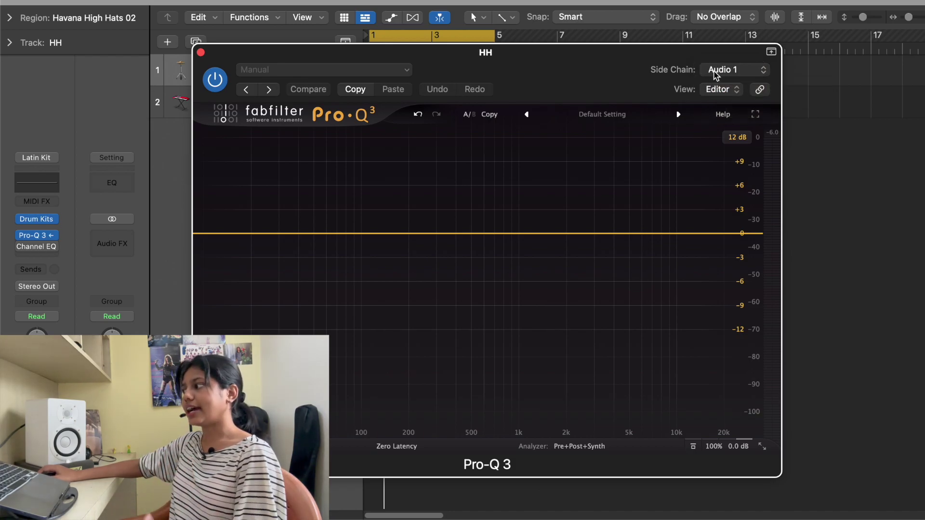
- Add a bell band at about 5138 Hz with about +0.07 dB gain and make it dynamic
click(579, 449)
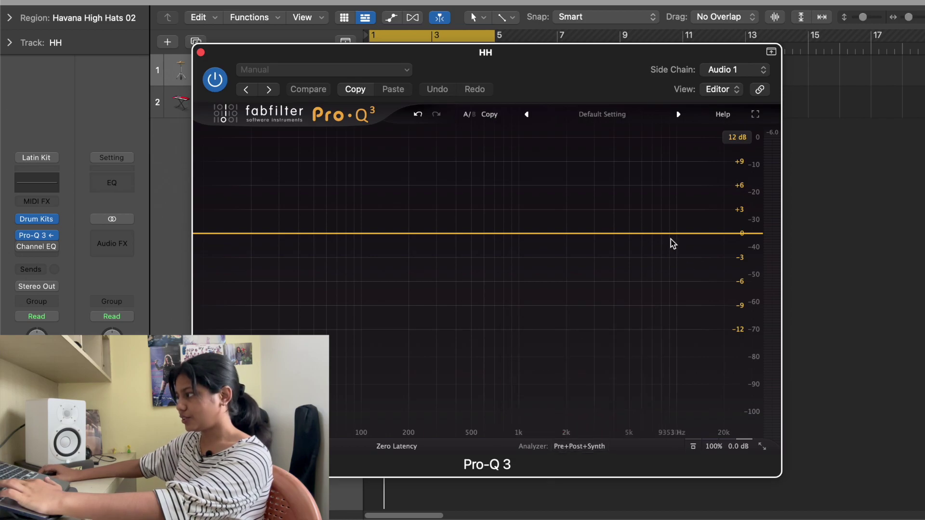
click(641, 235)
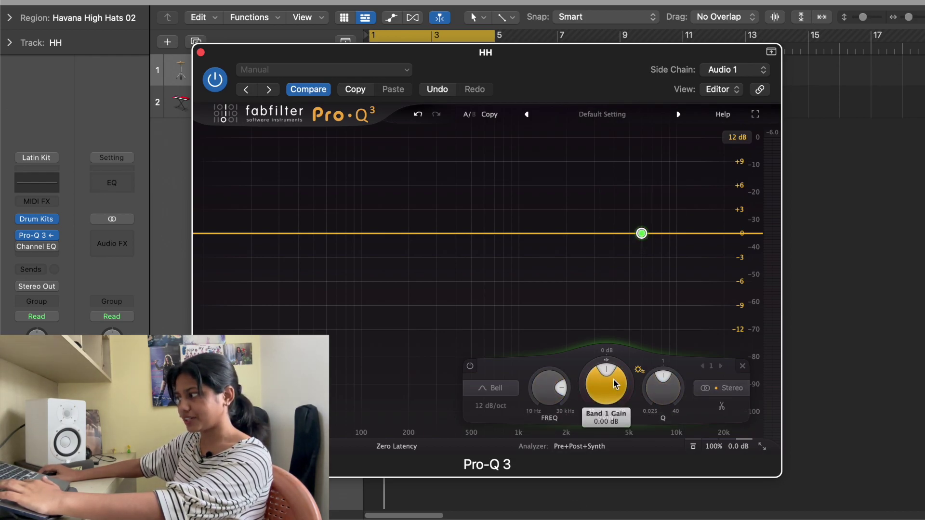
drag(642, 234, 630, 233)
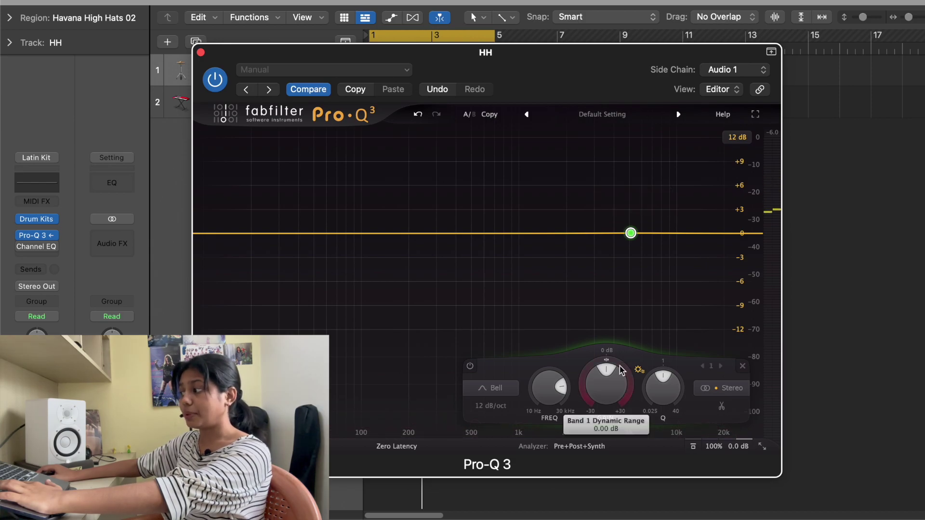
mouse_move(622, 369)
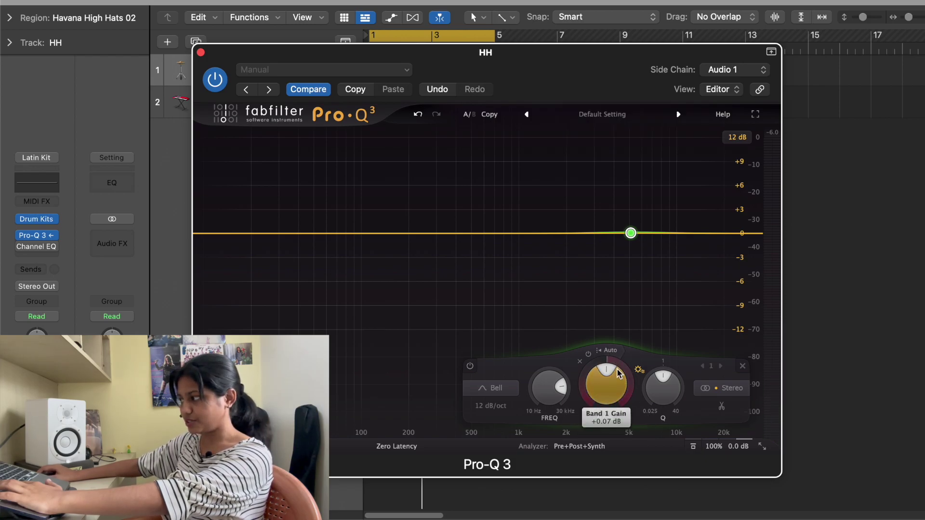
mouse_move(607, 397)
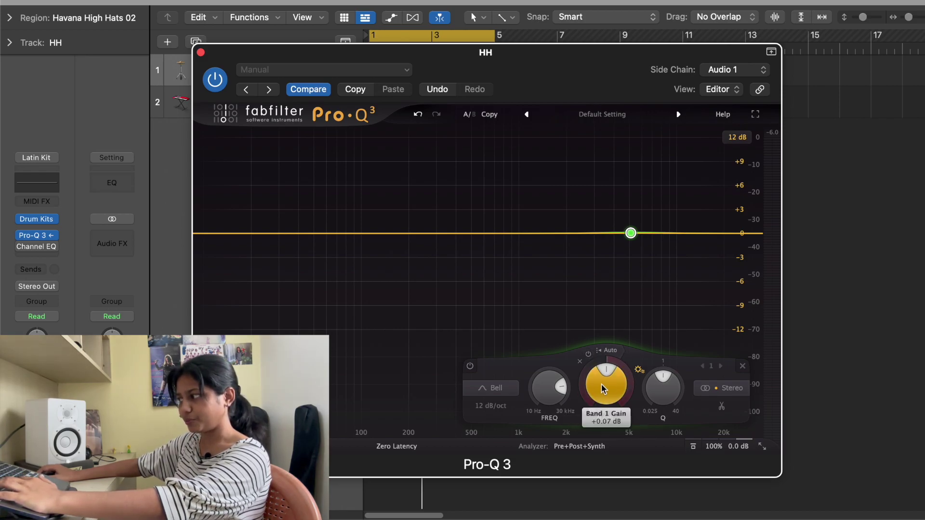
- Switch the band to a custom threshold of -20 dB triggered by the external side chain, and nudge it to about 5232 Hz
click(610, 351)
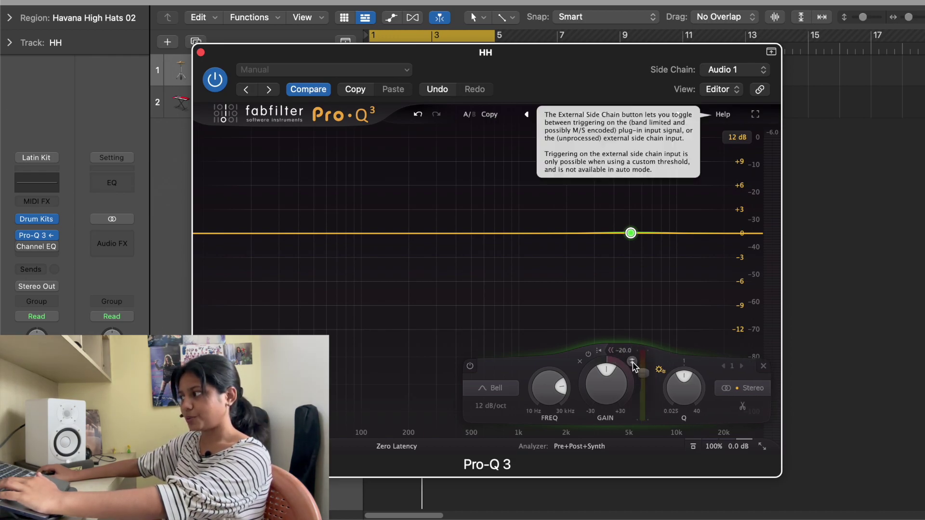
click(633, 362)
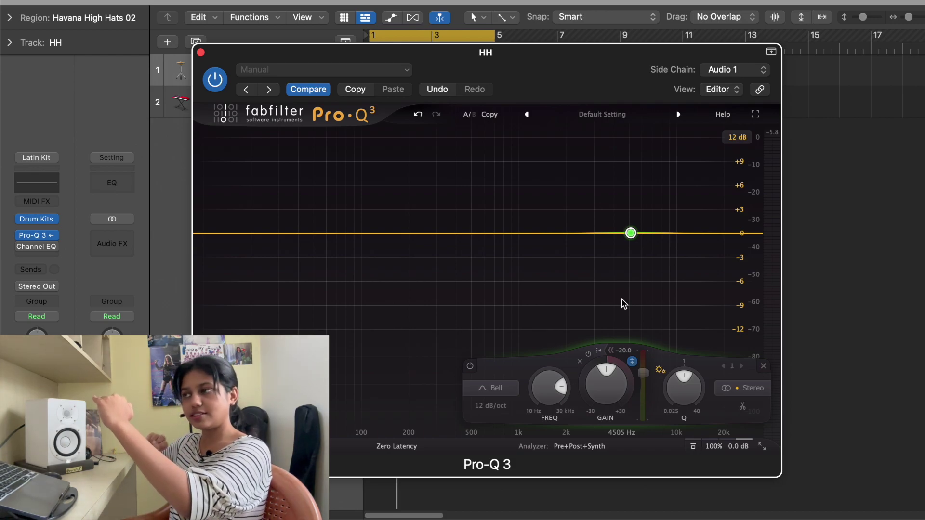
mouse_move(635, 252)
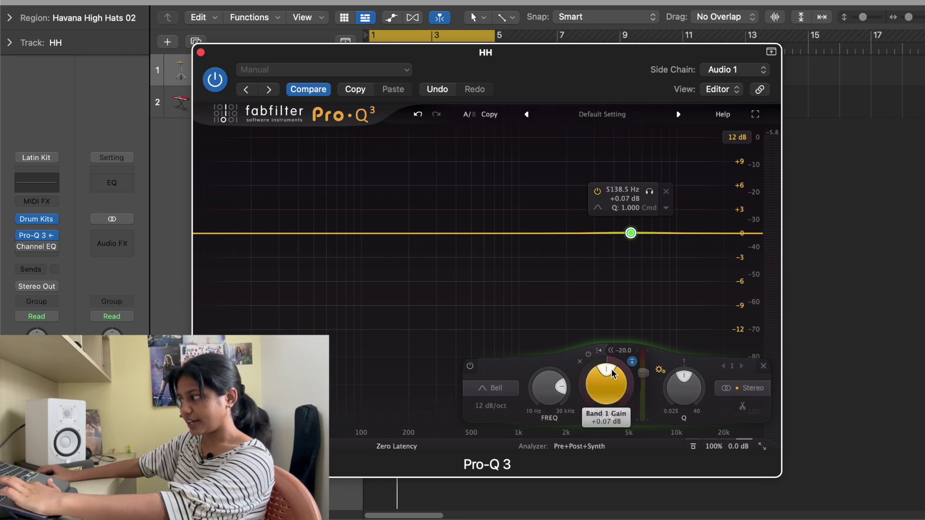
drag(633, 236, 632, 234)
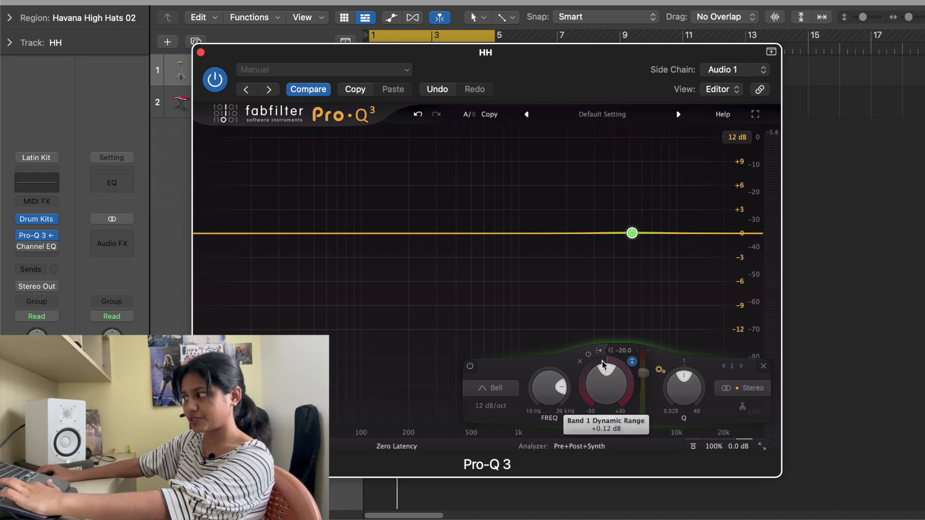
- Lower the band's dynamic range to about -7.35 dB while listening to the loop
mouse_move(603, 360)
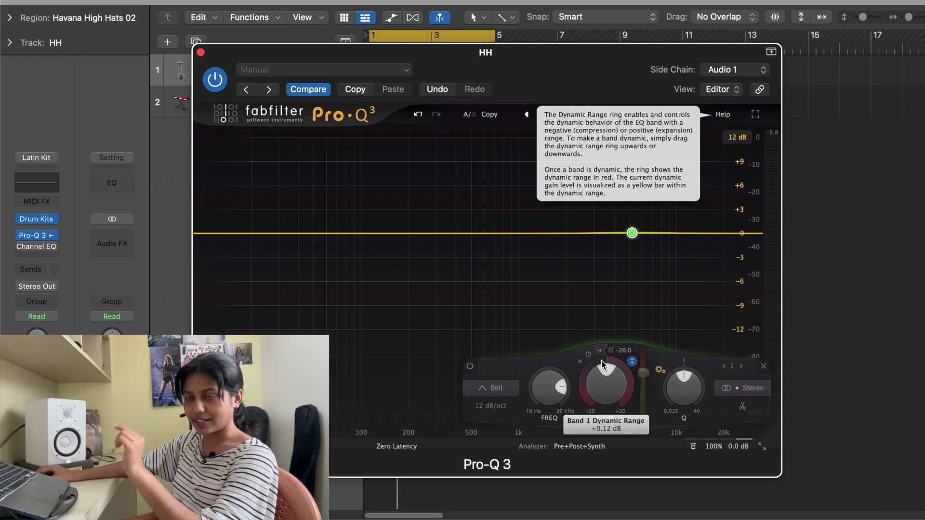
key(space)
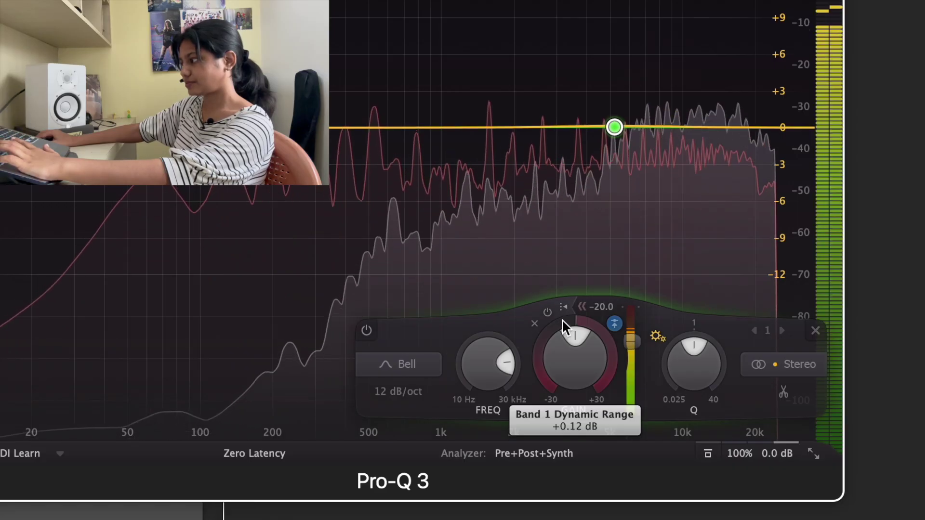
drag(562, 317, 553, 448)
drag(554, 340, 562, 399)
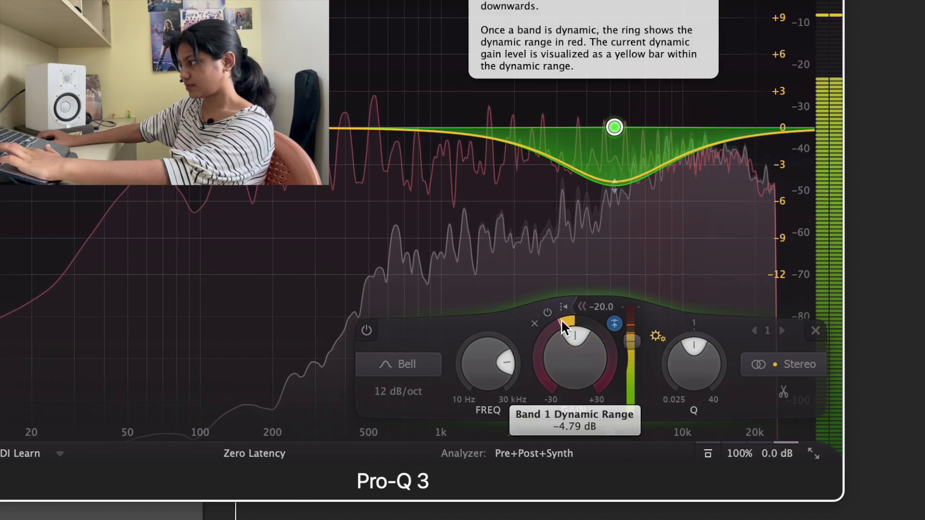
drag(559, 326, 560, 373)
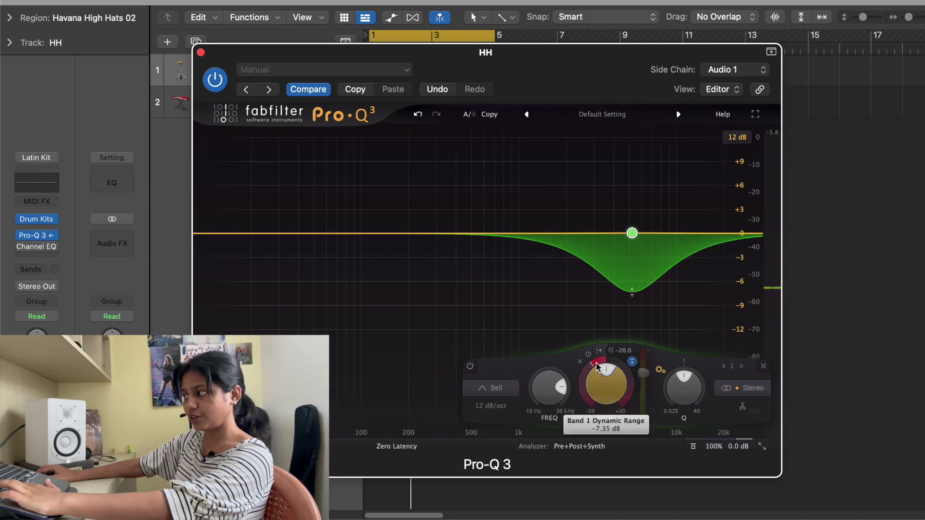
key(space)
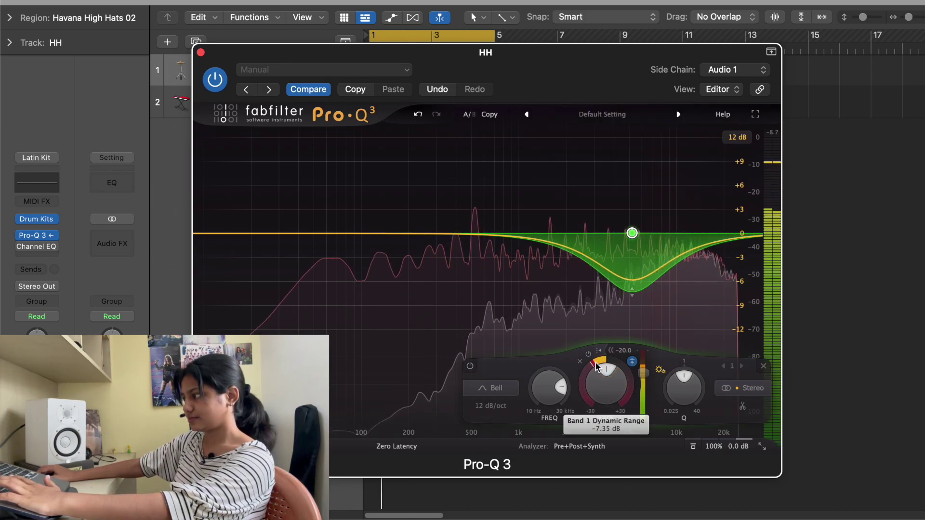
drag(596, 366, 597, 369)
- Play the loop to examine how the Synth triggers the band's gain reduction on the hi-hats, and stop playback
mouse_move(663, 320)
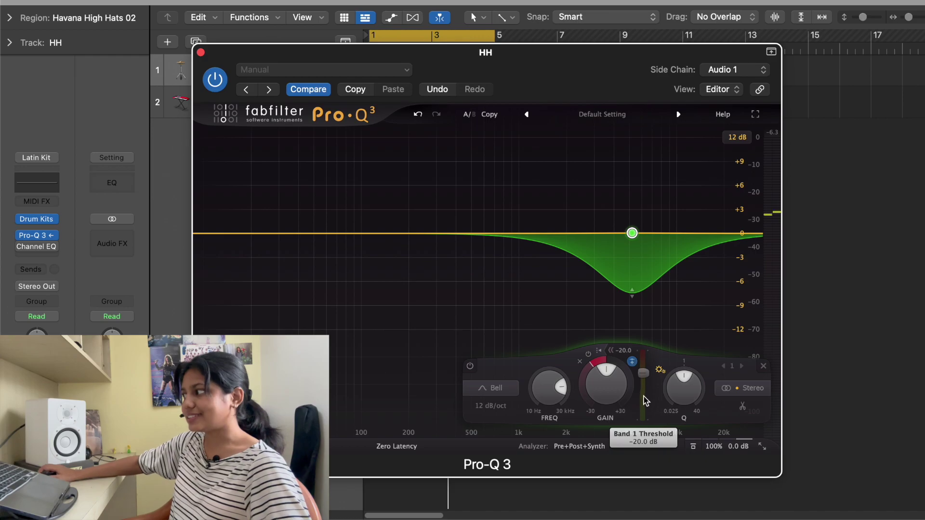
mouse_move(634, 247)
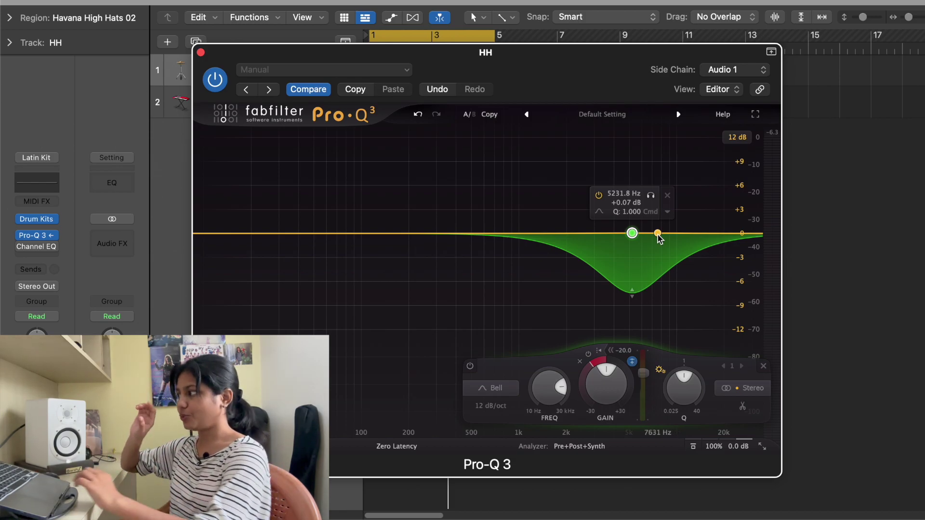
key(space)
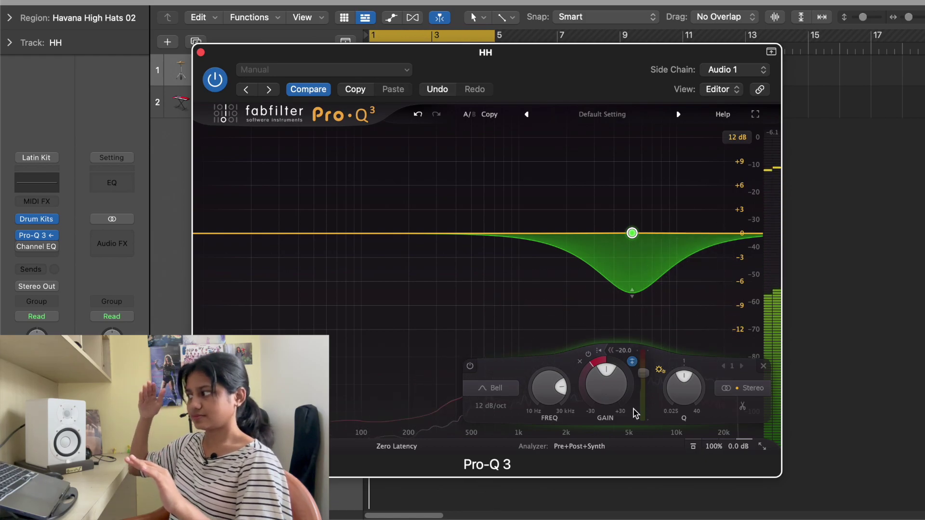
key(space)
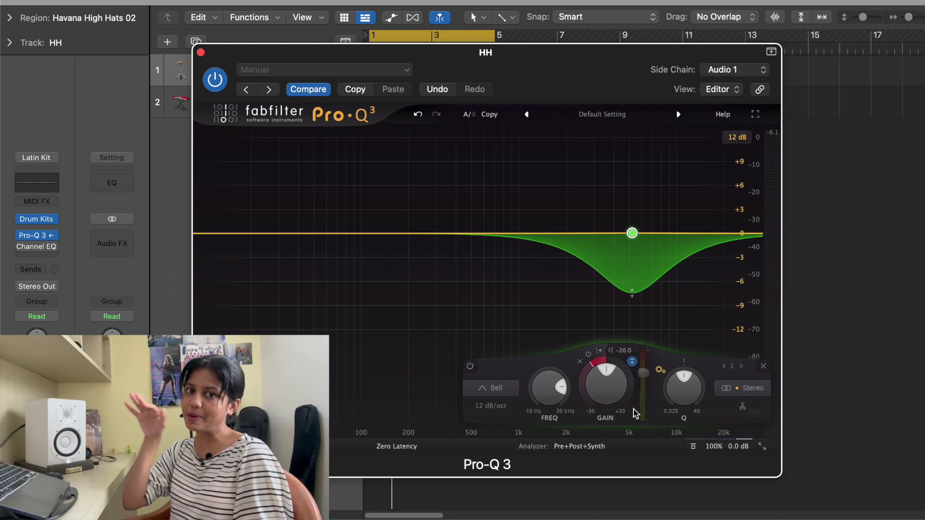
- Extend the band's dynamic range to about -30 dB and play the loop to hear the exaggerated ducking
mouse_move(632, 233)
drag(512, 79, 497, 59)
click(208, 110)
key(space)
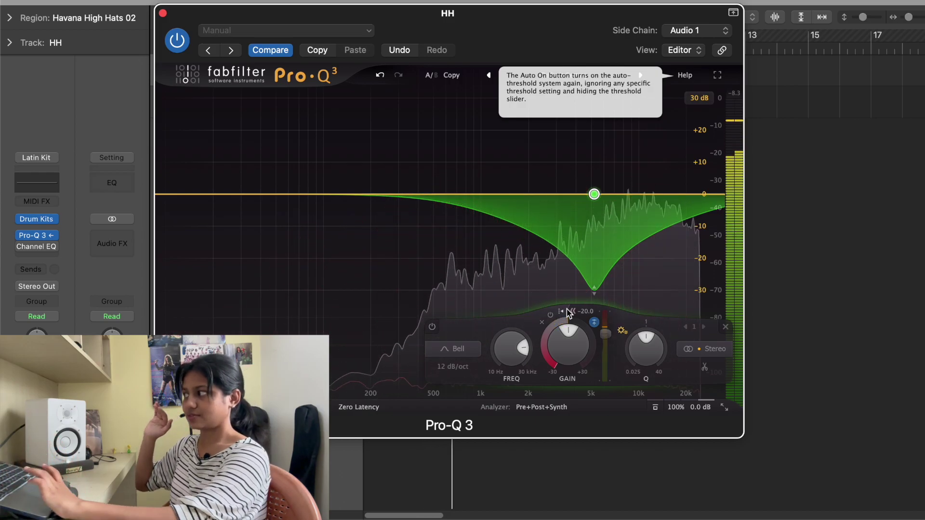
key(space)
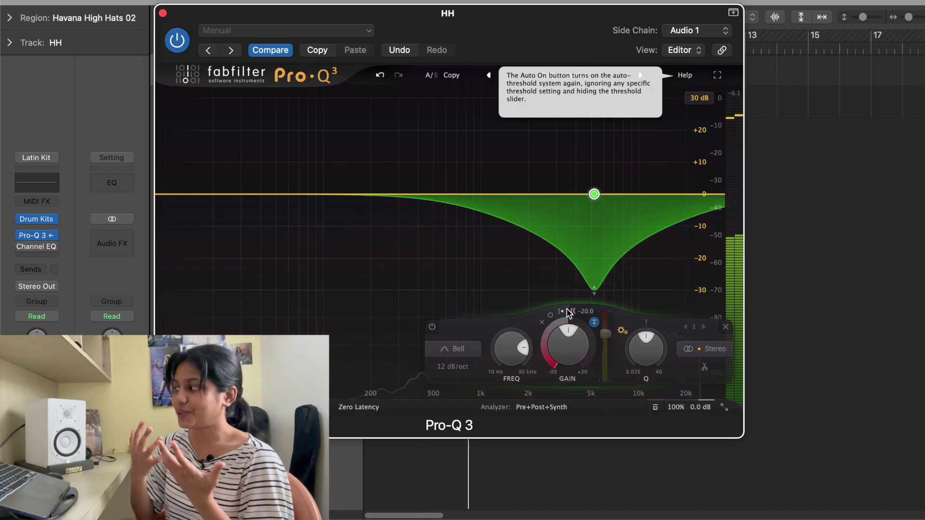